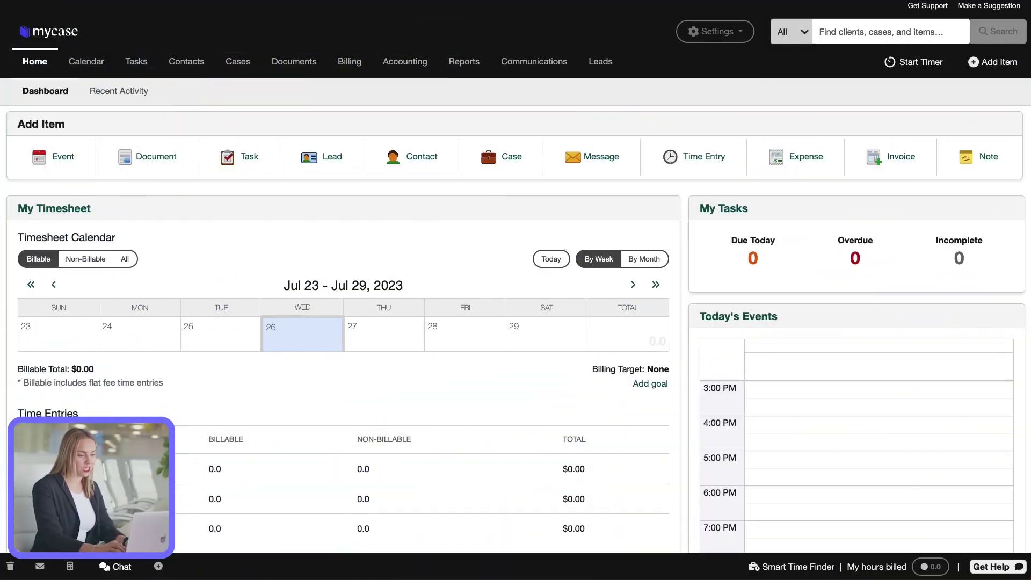
# Go to All Settings, then Intake Forms, and open the Contact Us form's editor
pyautogui.click(741, 37)
pyautogui.click(726, 61)
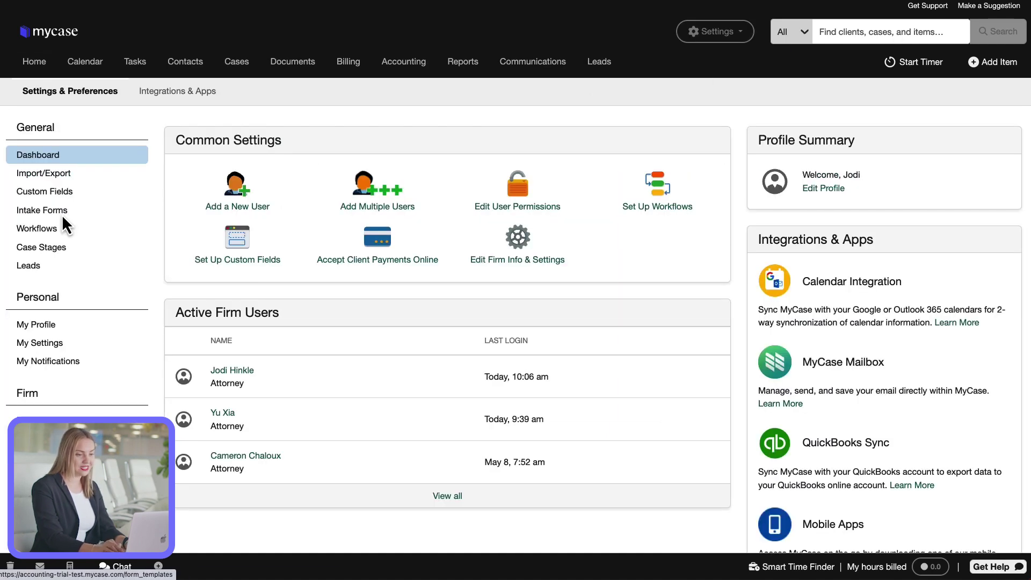
pyautogui.click(63, 213)
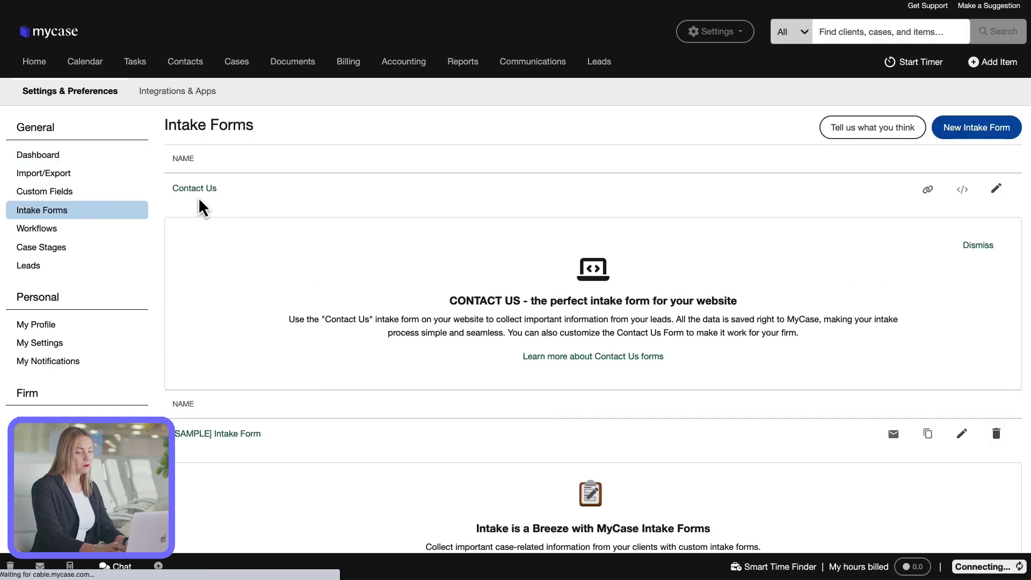
pyautogui.click(199, 198)
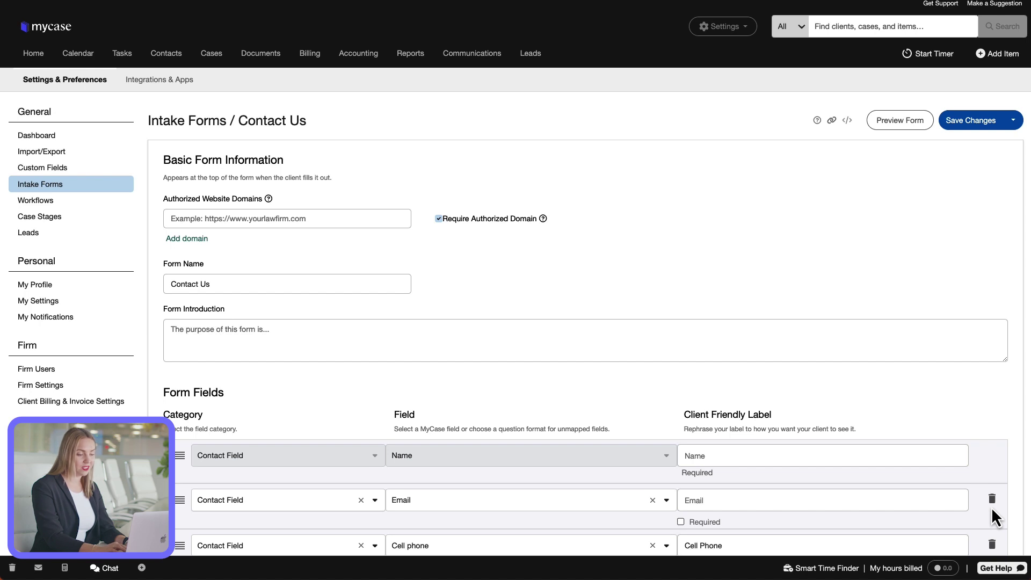
# Turn off Require Authorized Domain on the Contact Us form, then turn it back on
pyautogui.click(438, 219)
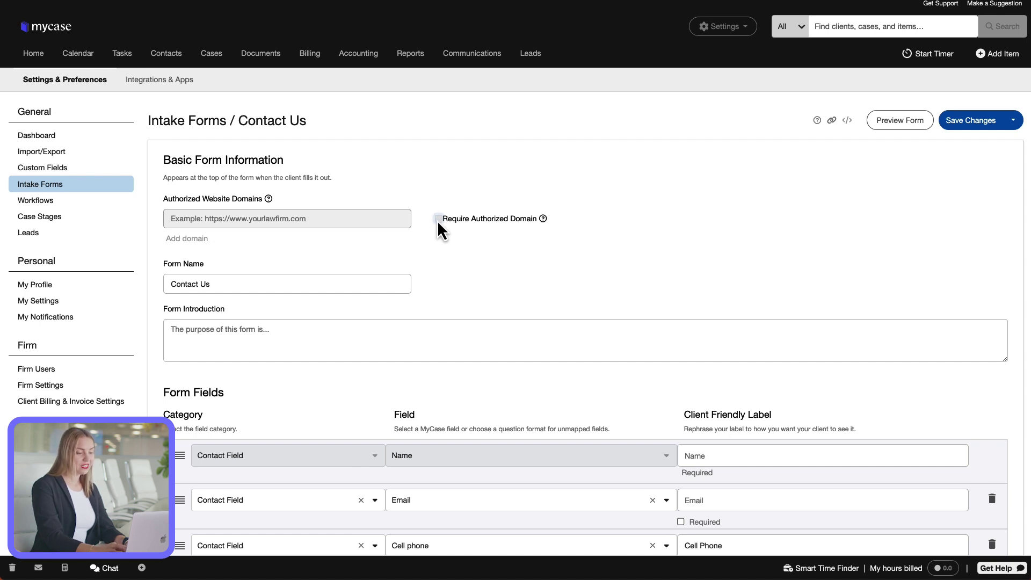
pyautogui.click(437, 219)
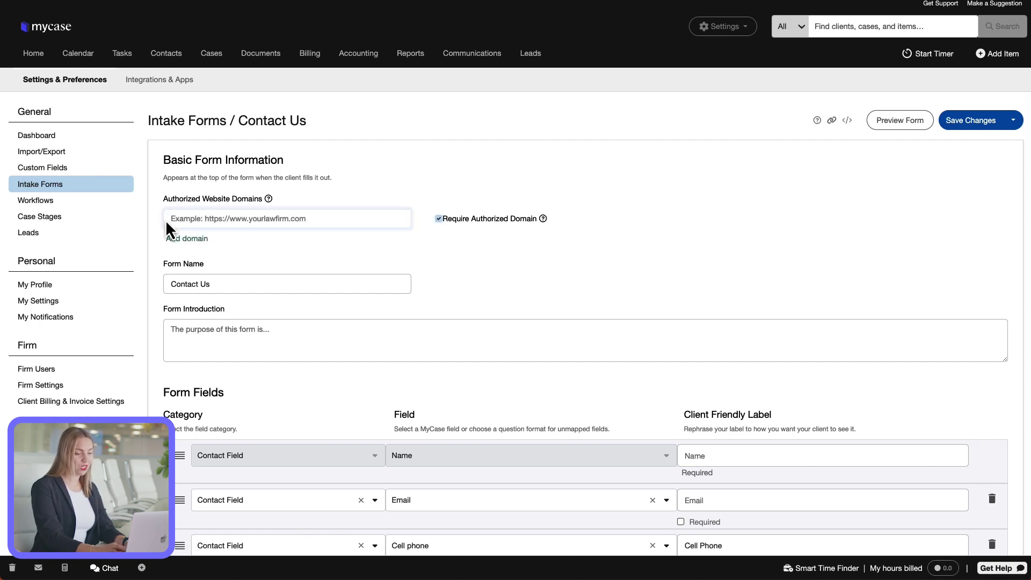
pyautogui.click(439, 220)
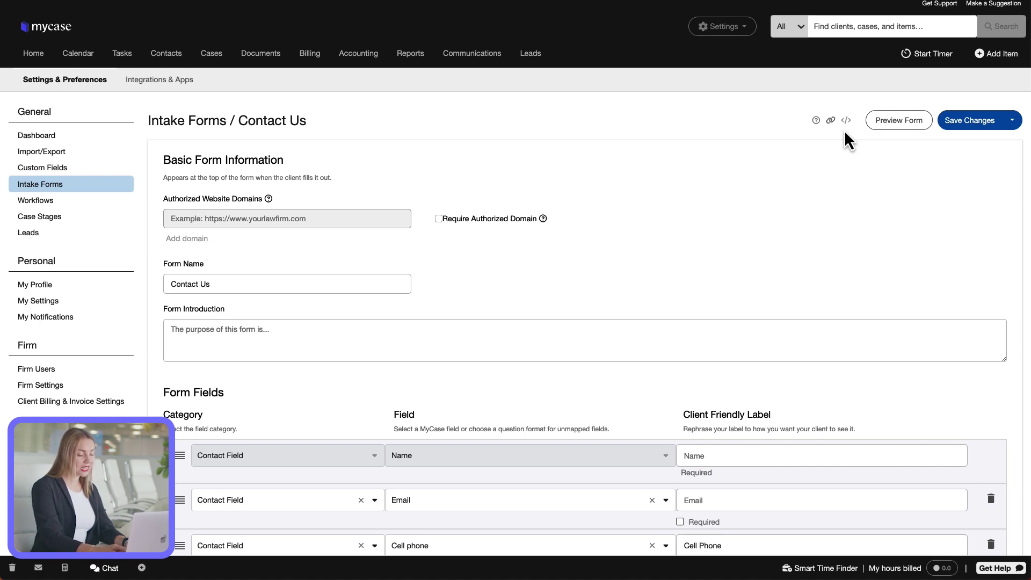
# Open the Get Help panel at the bottom right and switch to its Help article search
pyautogui.click(999, 568)
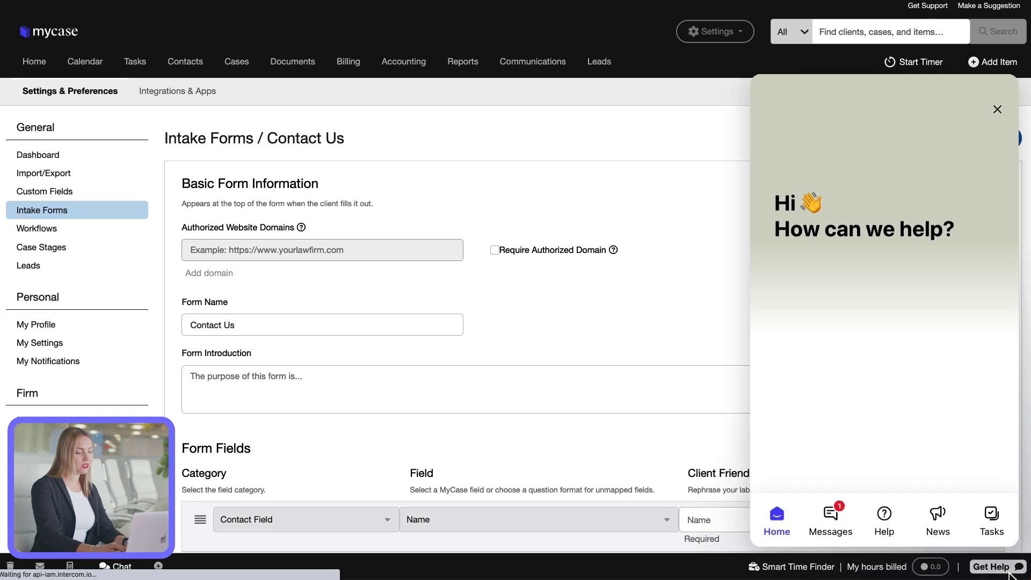
pyautogui.click(886, 327)
pyautogui.write('contact')
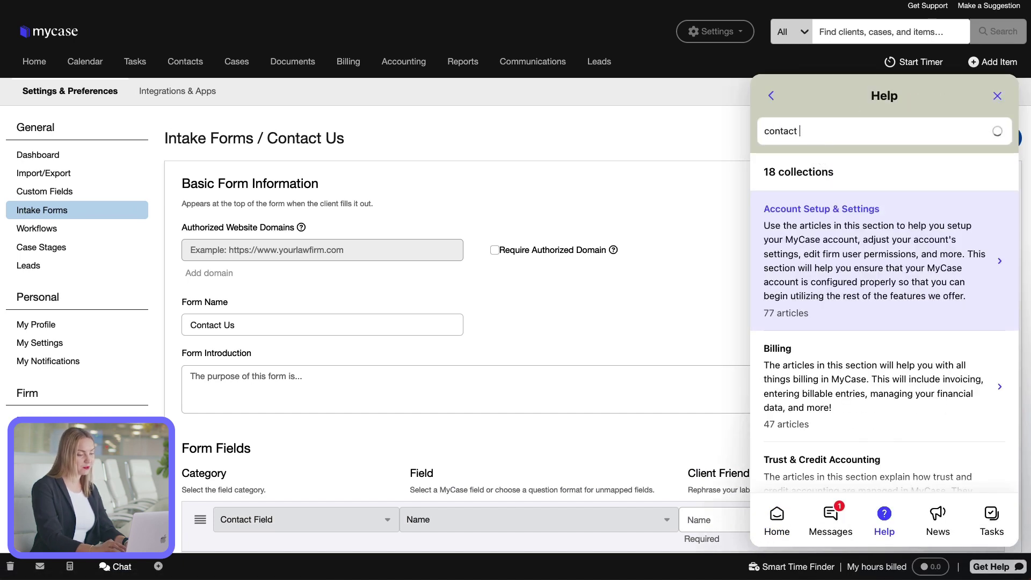